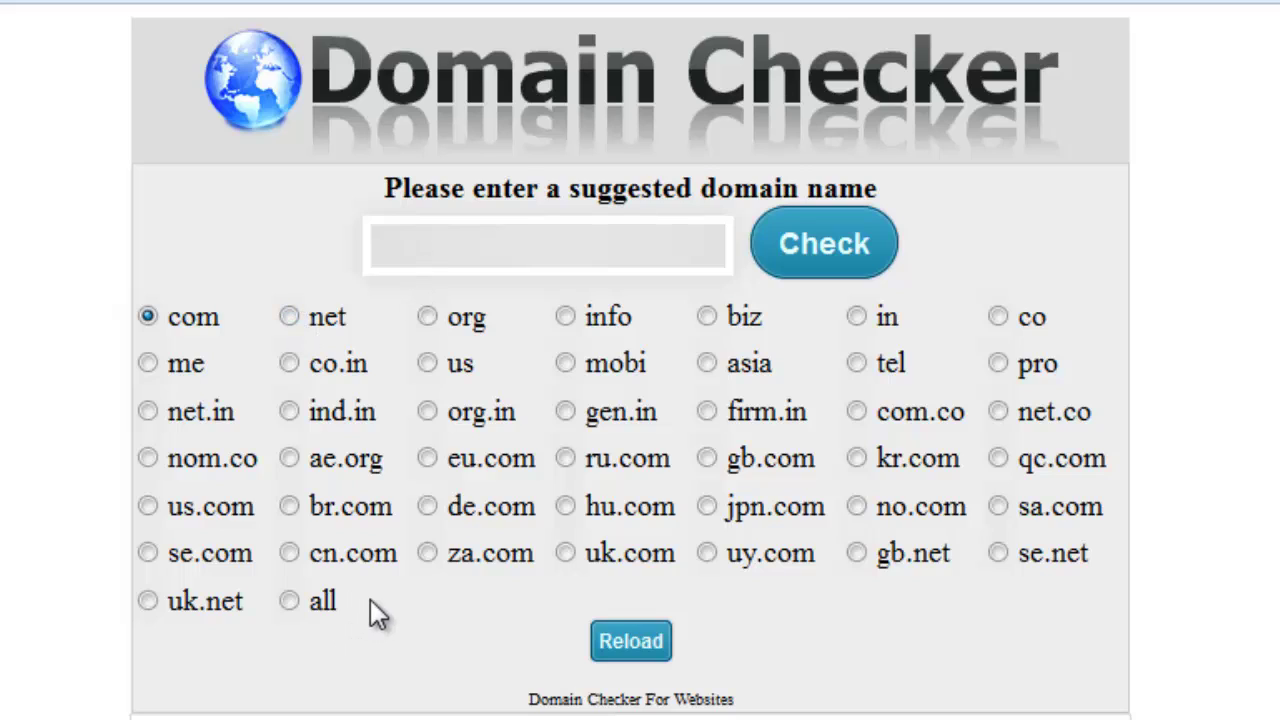
Bring the 'Add Domain Checker To Your Website' iframe code box into view on the zolahost page.
{"action": "left_click_drag", "start_coordinate": [360, 599], "coordinate": [147, 302]}
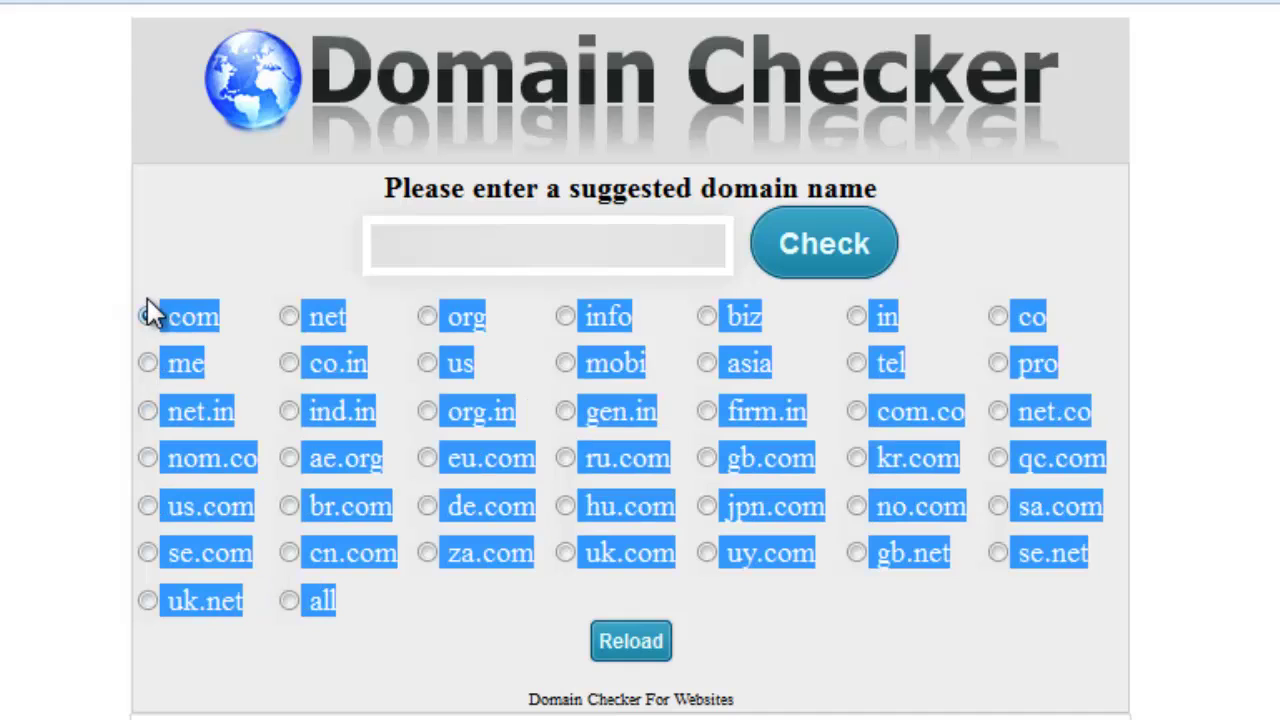
{"action": "left_click", "coordinate": [148, 316]}
{"action": "left_click", "coordinate": [230, 258]}
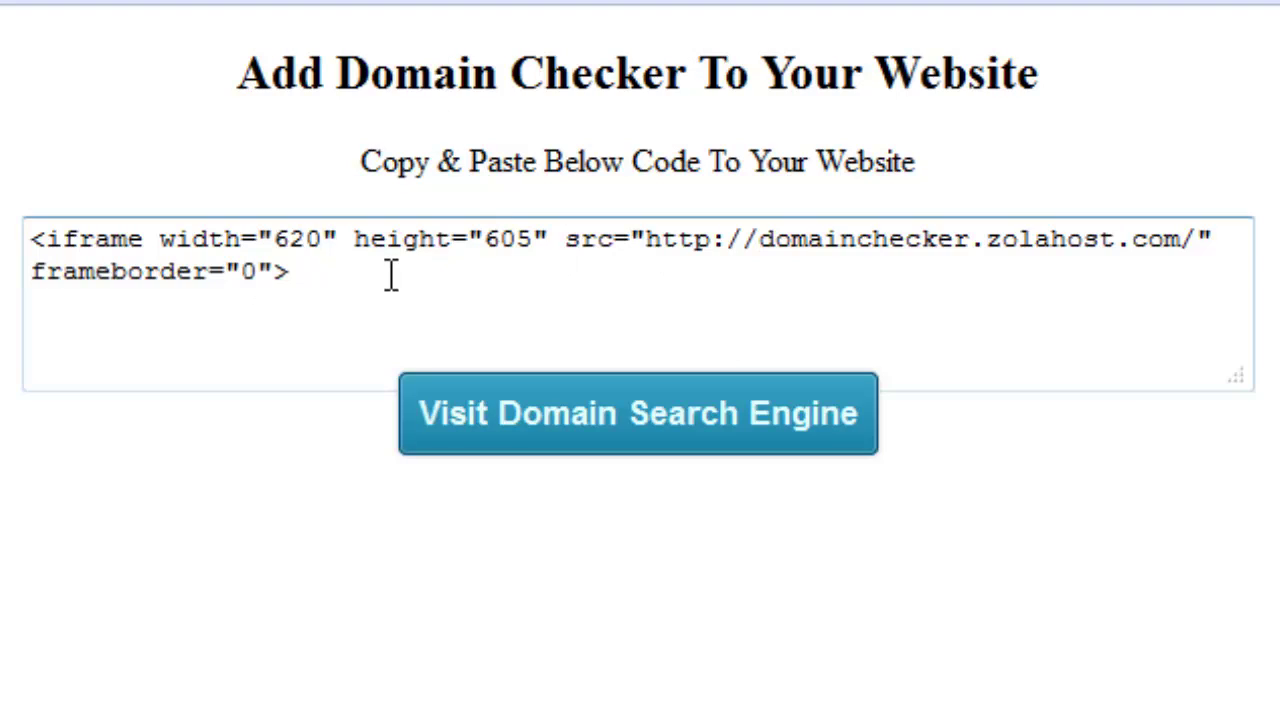
Copy the entire iframe embed code, then return to the Blogger dashboard.
{"action": "left_click", "coordinate": [288, 273]}
{"action": "left_click_drag", "start_coordinate": [288, 273], "coordinate": [30, 240]}
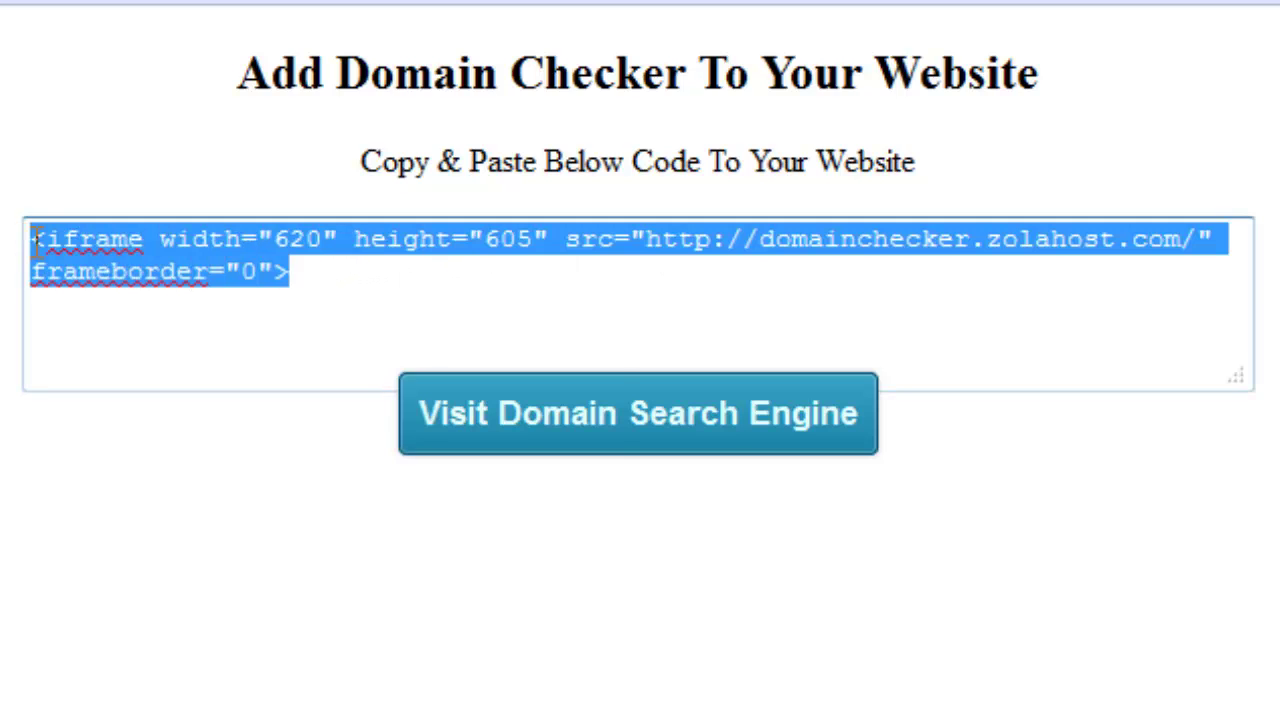
{"action": "right_click", "coordinate": [77, 252]}
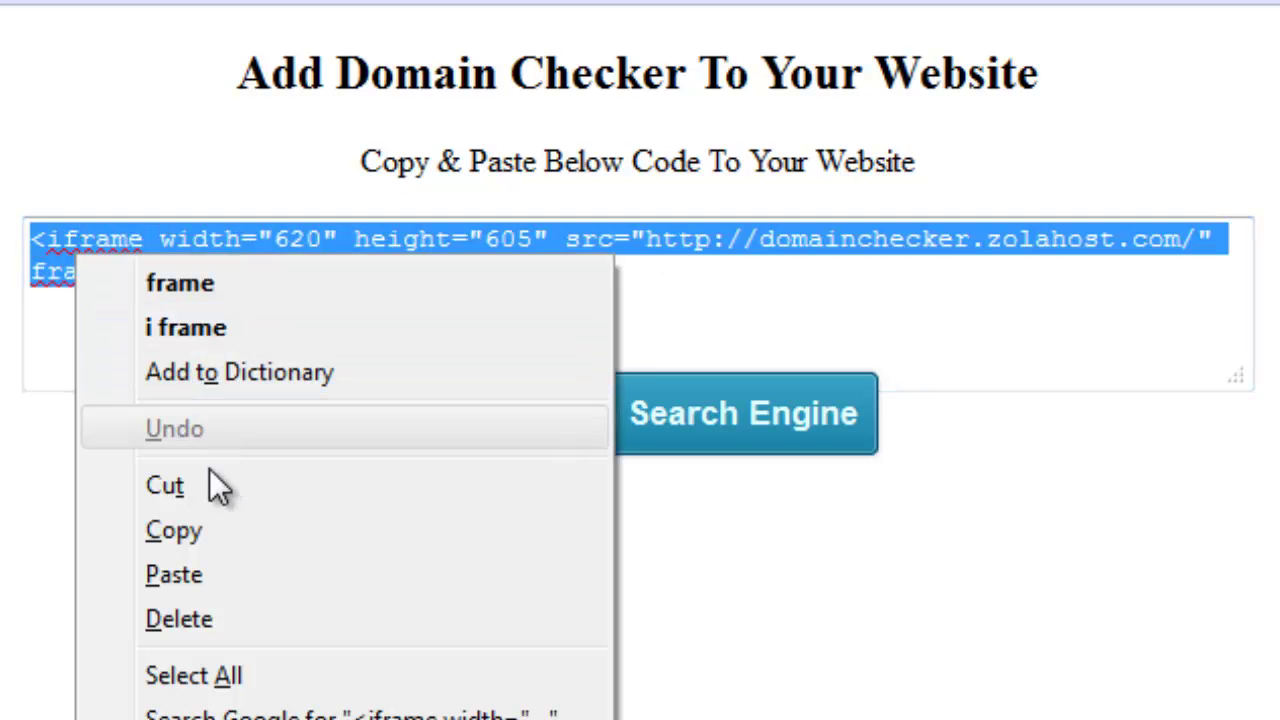
{"action": "left_click", "coordinate": [219, 537]}
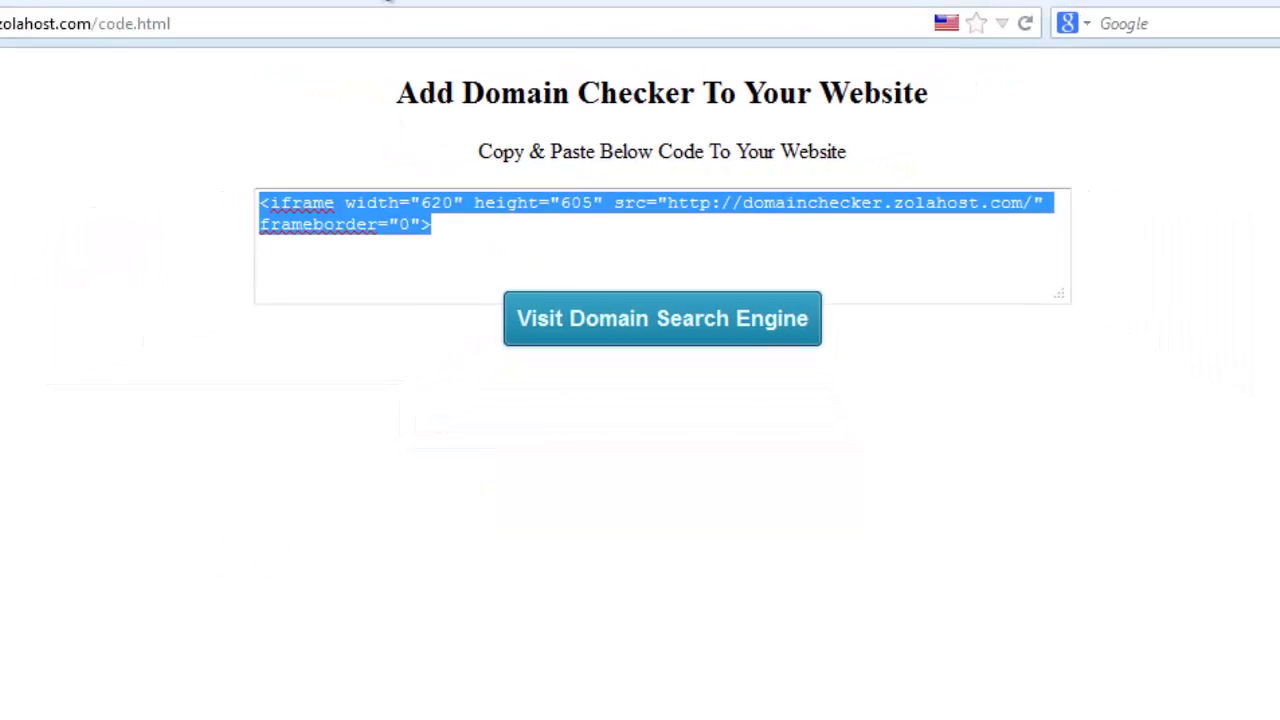
{"action": "left_click", "coordinate": [466, 18]}
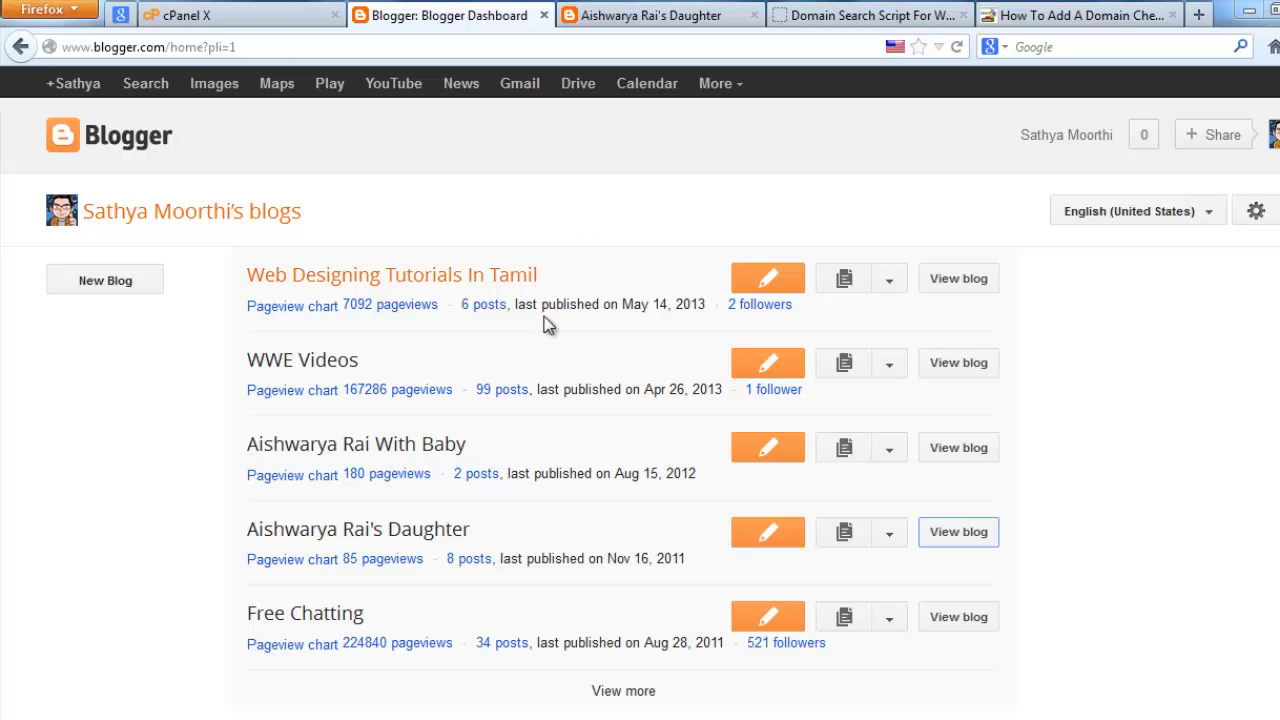
Dismiss the colour-scheme notice and start a new post on Aishwarya Rai's Daughter.
{"action": "left_click", "coordinate": [930, 172]}
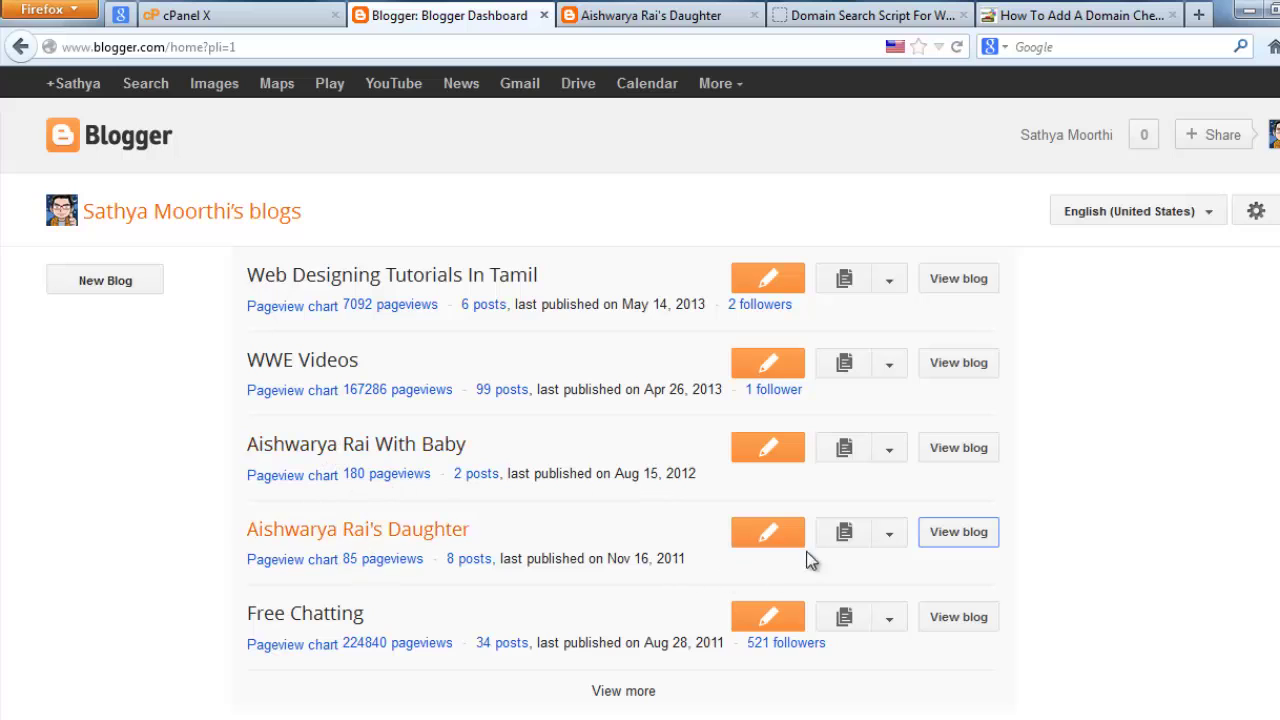
{"action": "left_click", "coordinate": [768, 546]}
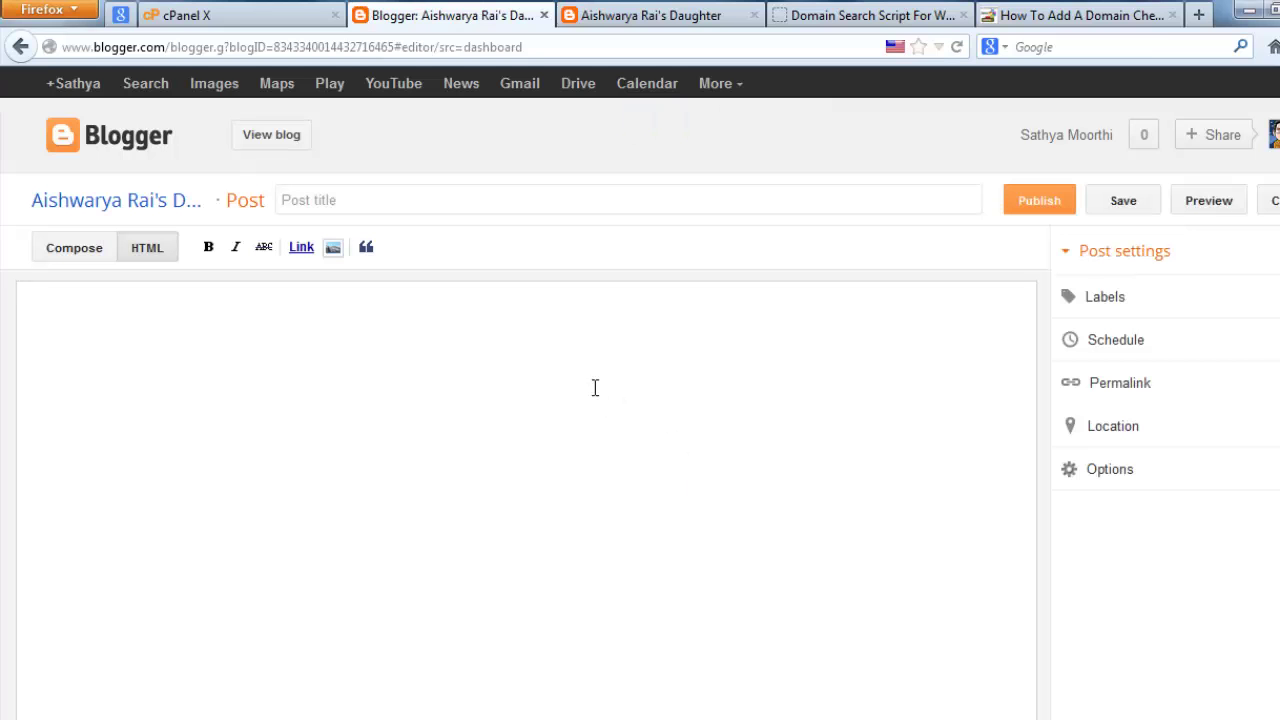
Paste the iframe code into the post body, title it 'Domain Checker', and publish.
{"action": "right_click", "coordinate": [462, 357]}
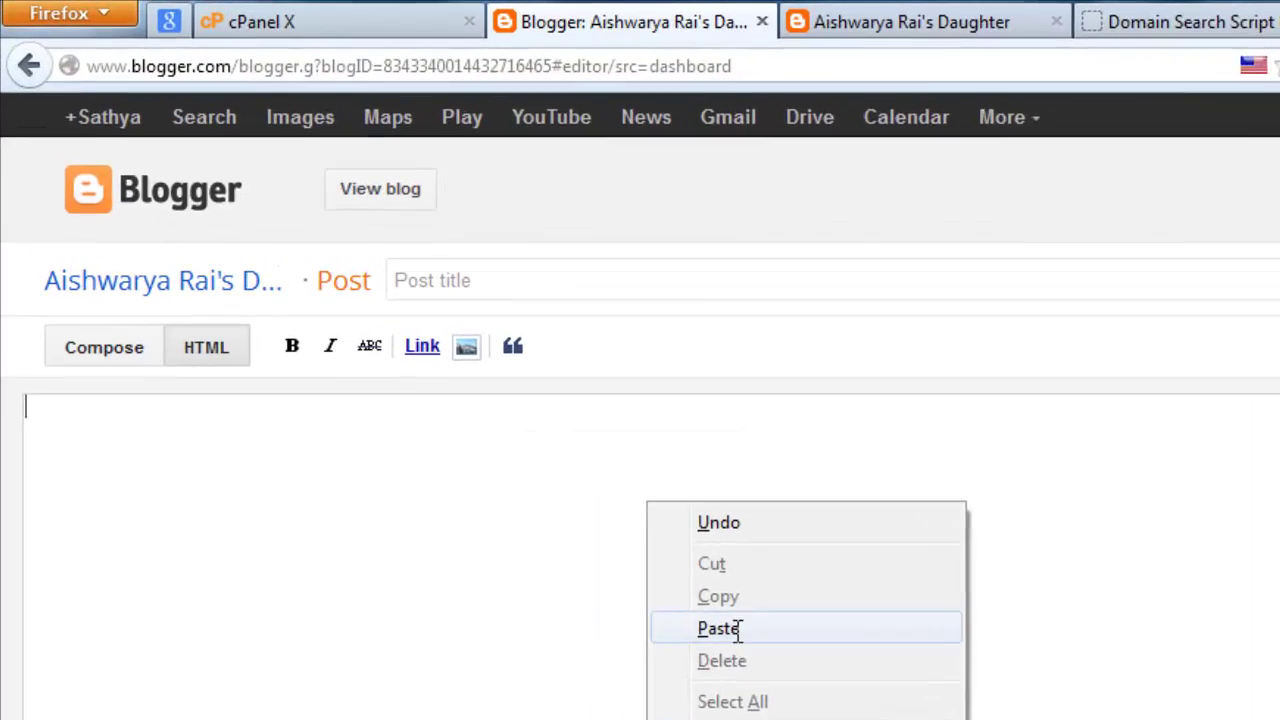
{"action": "left_click", "coordinate": [737, 628]}
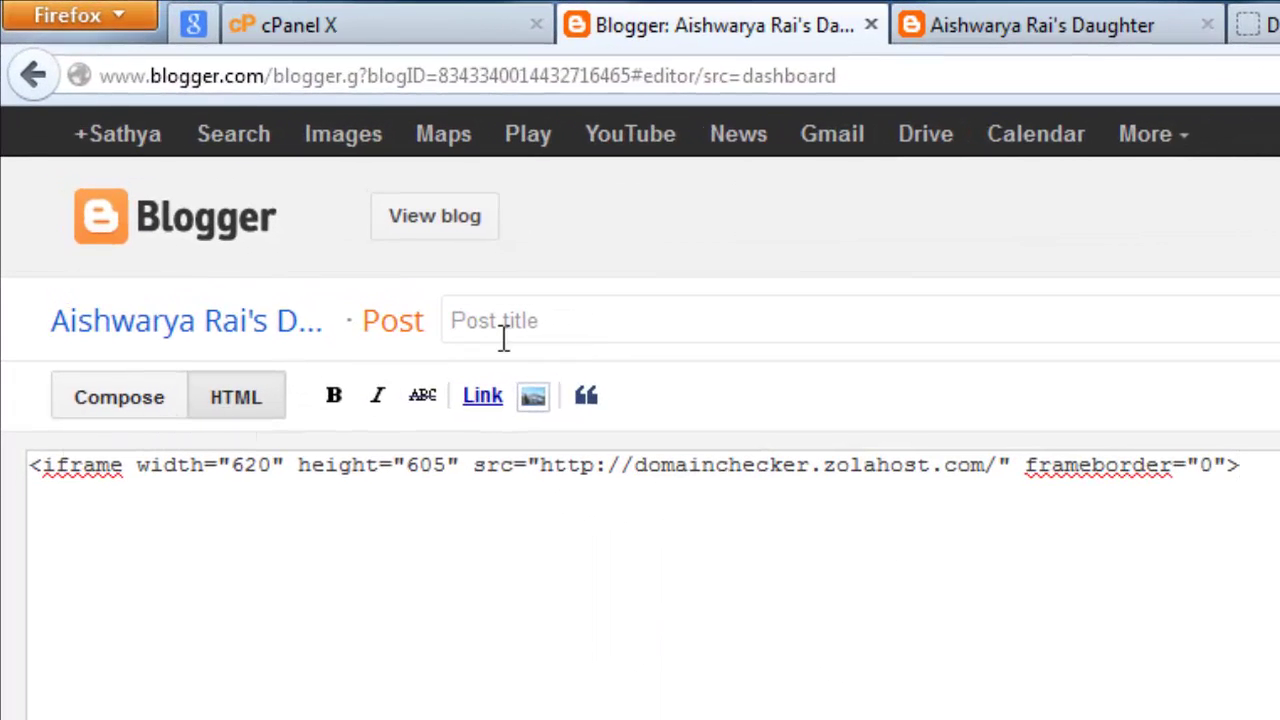
{"action": "left_click", "coordinate": [643, 317]}
{"action": "type", "text": "Domain Chec"}
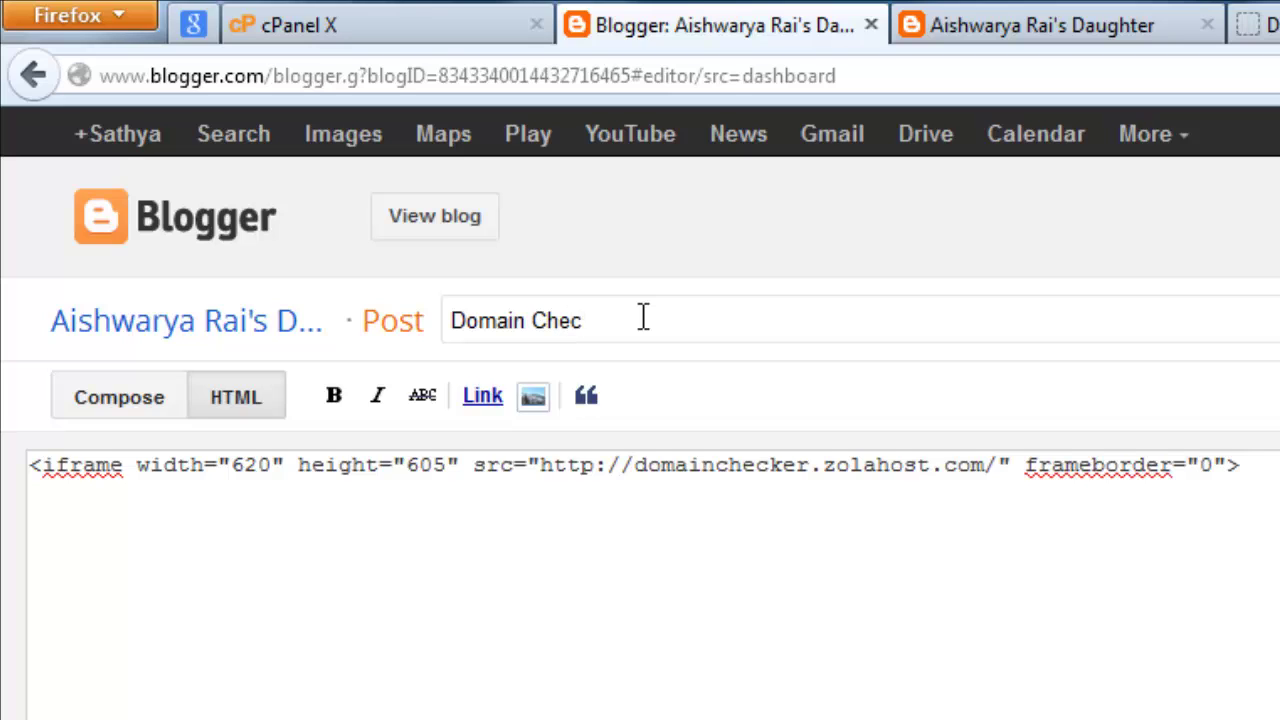
{"action": "type", "text": "ker"}
{"action": "left_click", "coordinate": [1048, 202]}
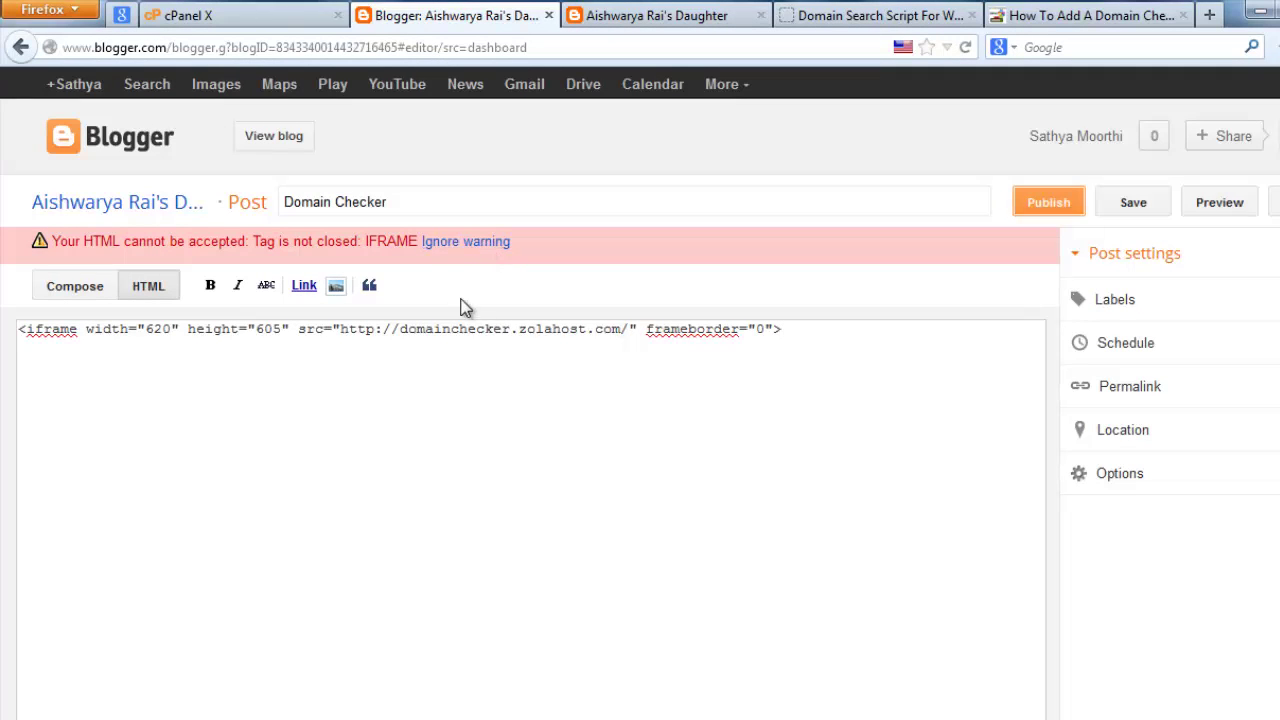
Ignore the unclosed IFRAME tag warning and publish the Domain Checker post.
{"action": "left_click", "coordinate": [1047, 206]}
{"action": "left_click", "coordinate": [485, 243]}
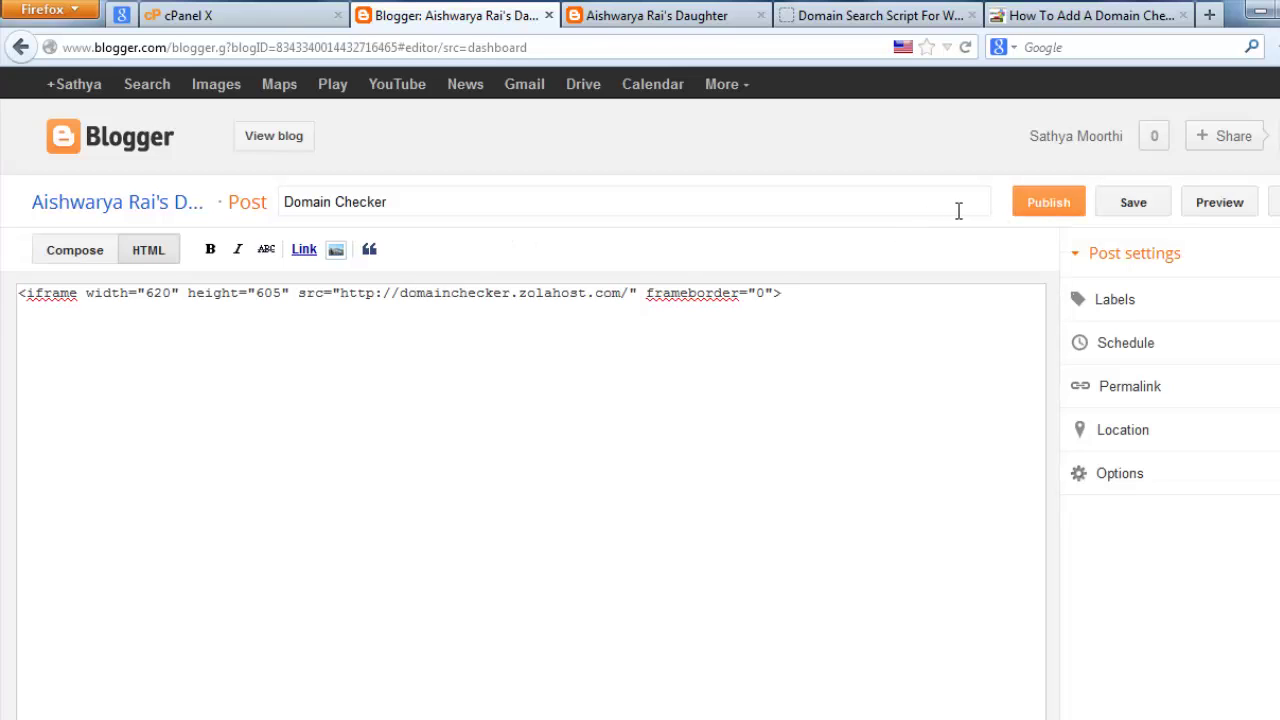
{"action": "left_click", "coordinate": [1045, 204]}
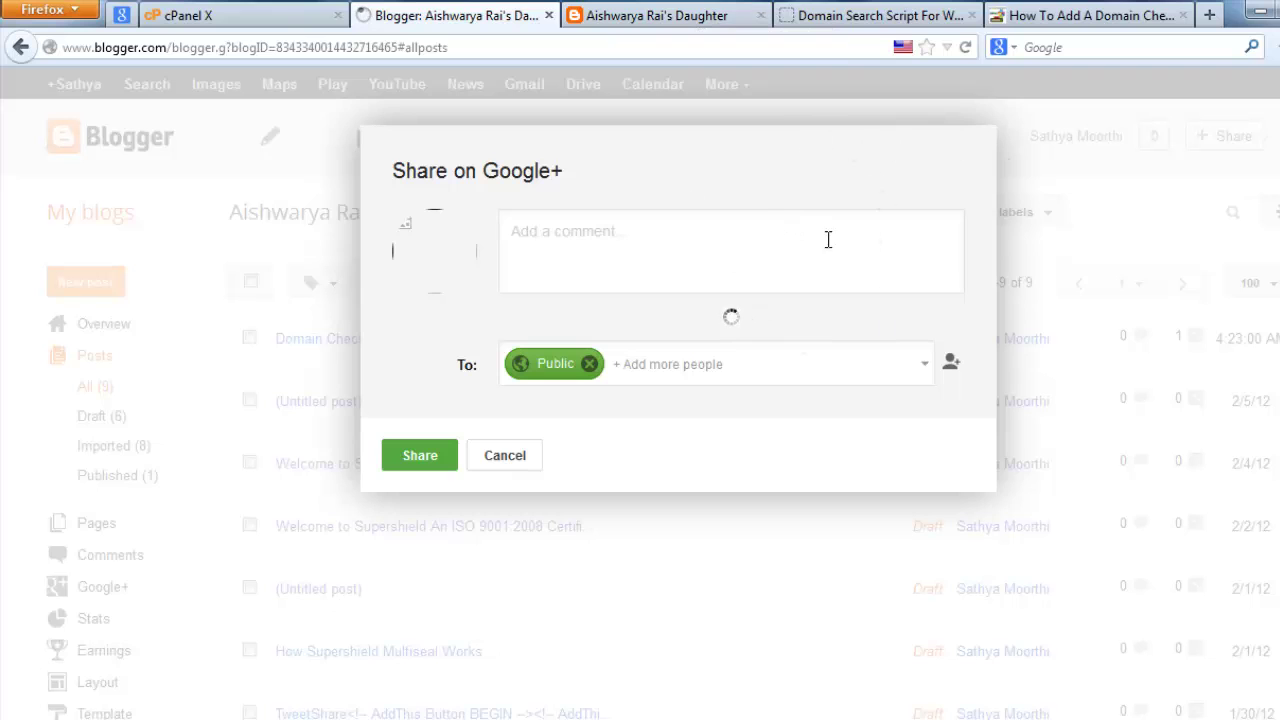
Close the Google+ share prompt and view the Domain Checker post live in a new tab.
{"action": "left_click", "coordinate": [508, 456]}
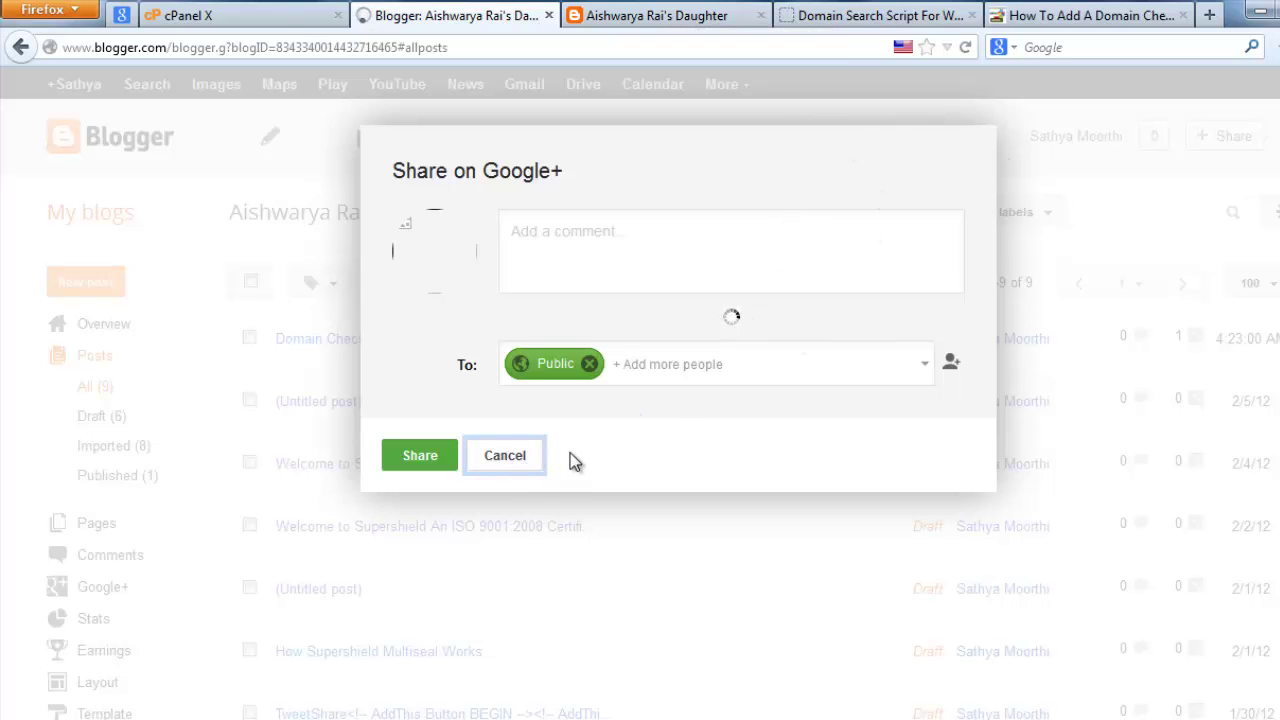
{"action": "mouse_move", "coordinate": [400, 366]}
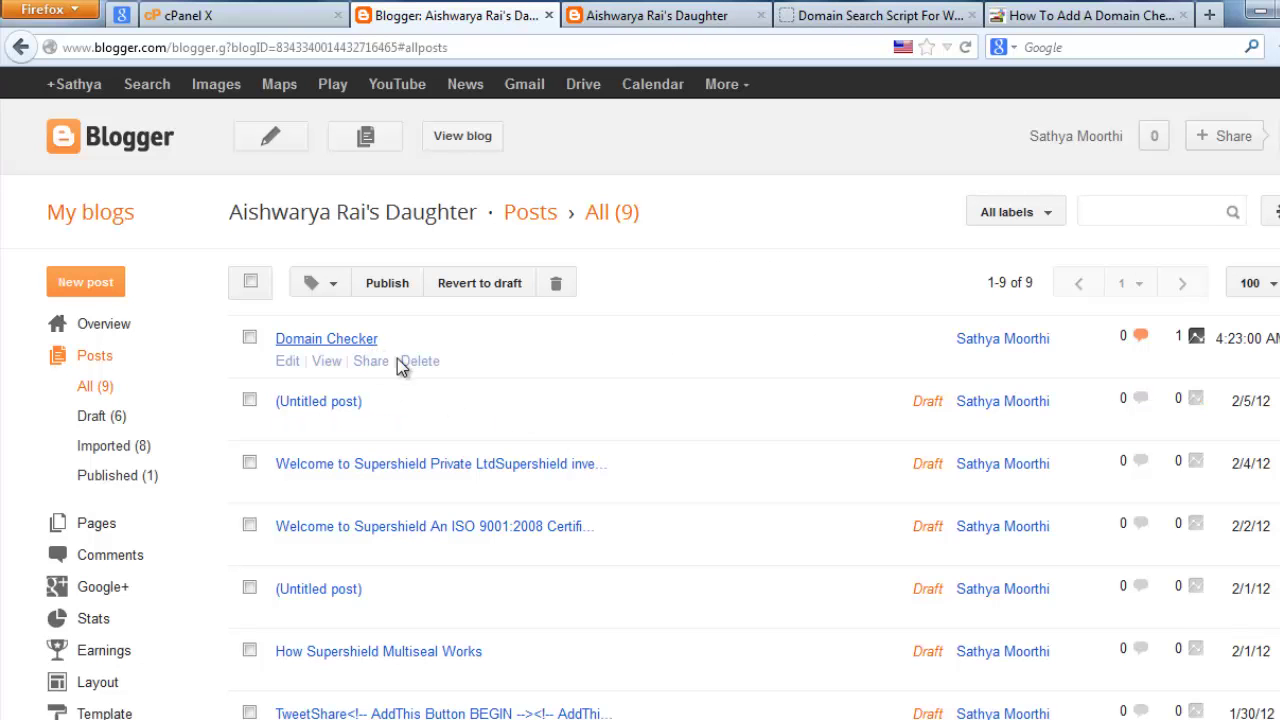
{"action": "left_click", "coordinate": [330, 366]}
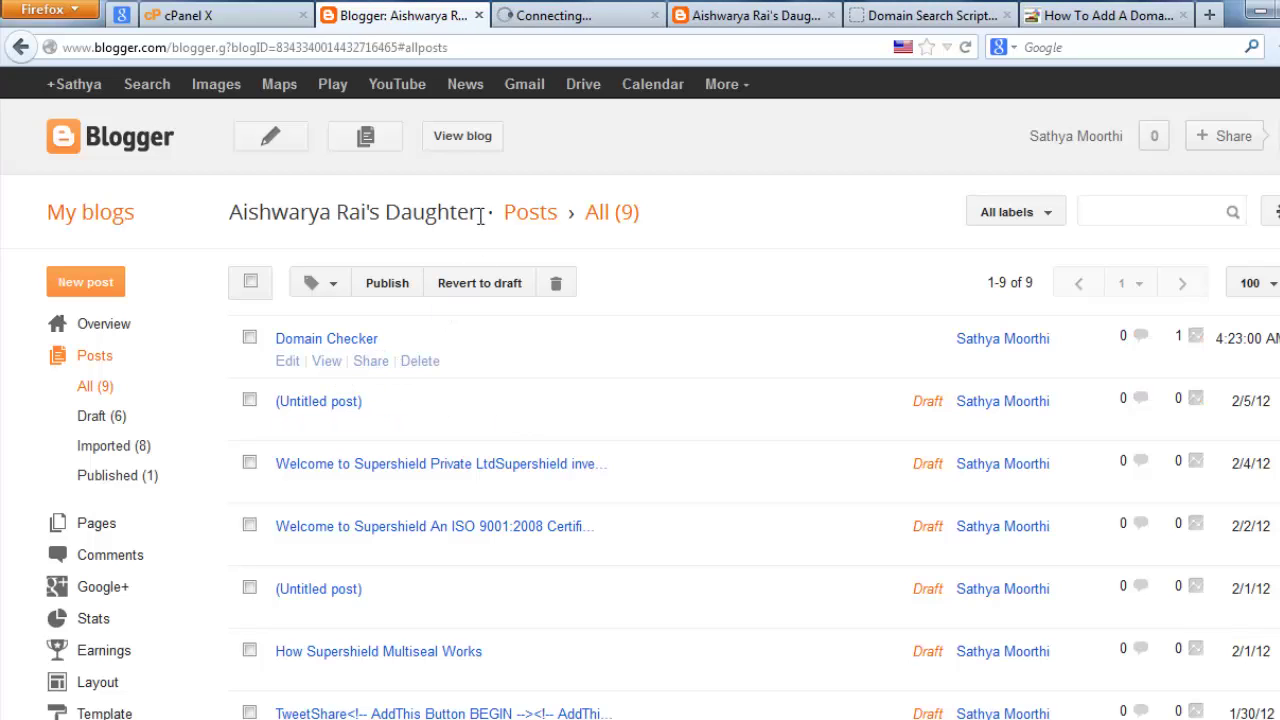
{"action": "left_click", "coordinate": [570, 20]}
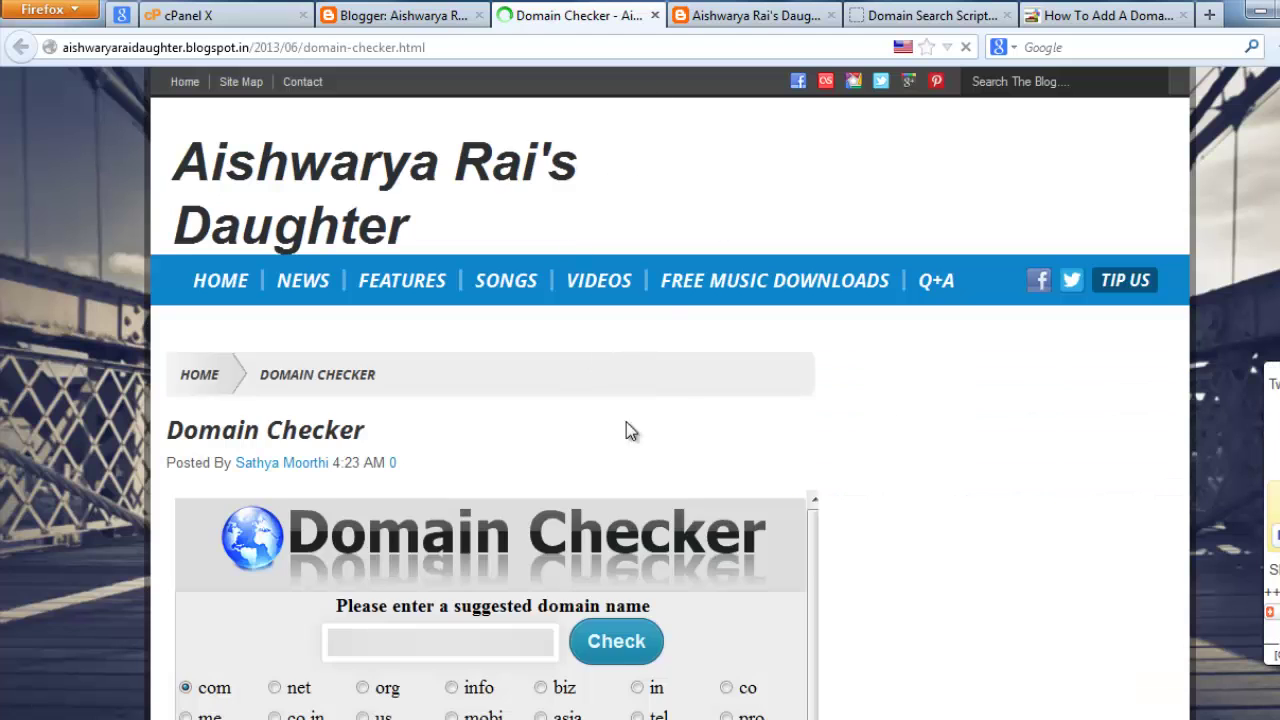
Fill the embedded checker's domain field with a saved autofill entry, keeping the com extension.
{"action": "scroll", "coordinate": [861, 416], "scroll_direction": "down", "scroll_amount": 5}
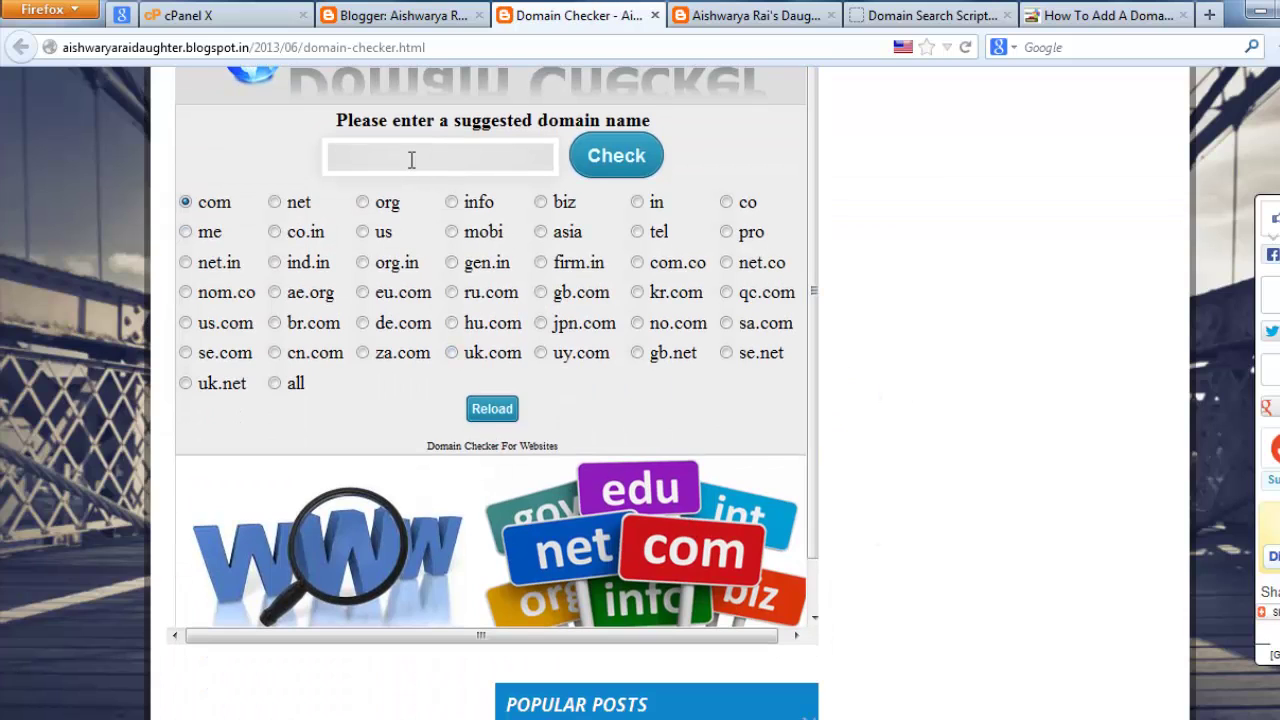
{"action": "scroll", "coordinate": [408, 200], "scroll_direction": "up", "scroll_amount": 3}
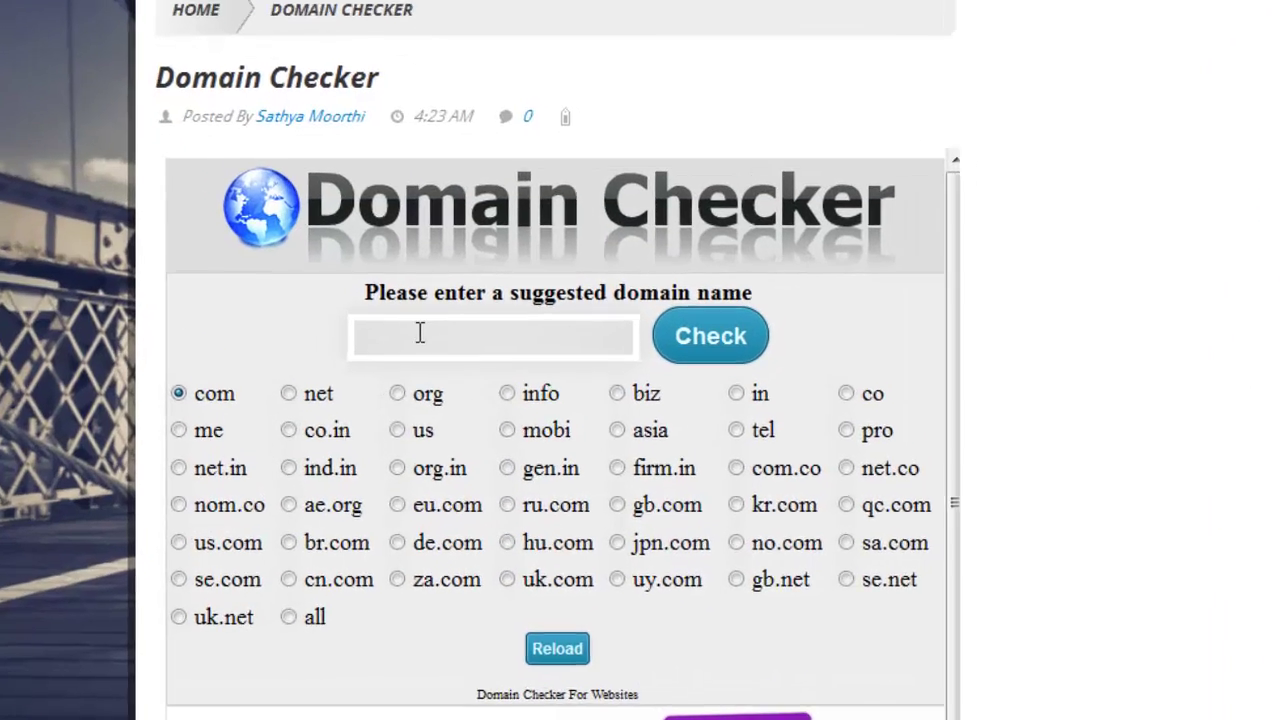
{"action": "left_click", "coordinate": [420, 333]}
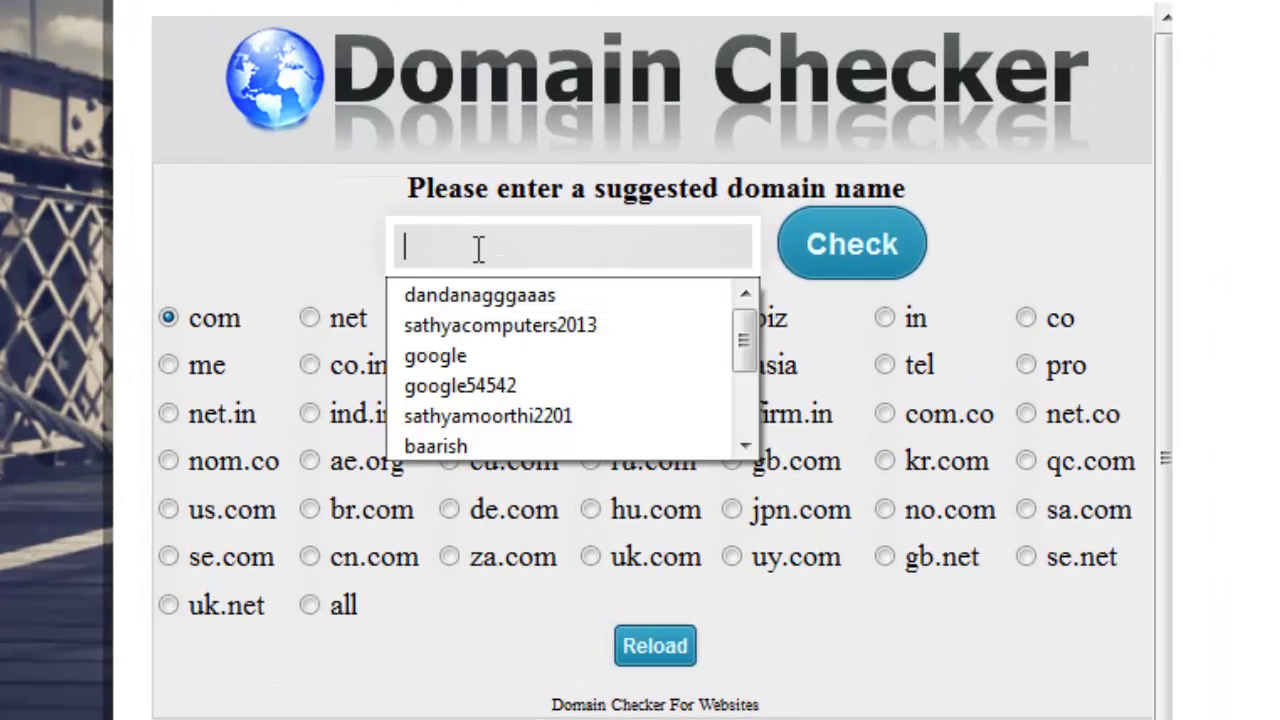
{"action": "left_click", "coordinate": [479, 250]}
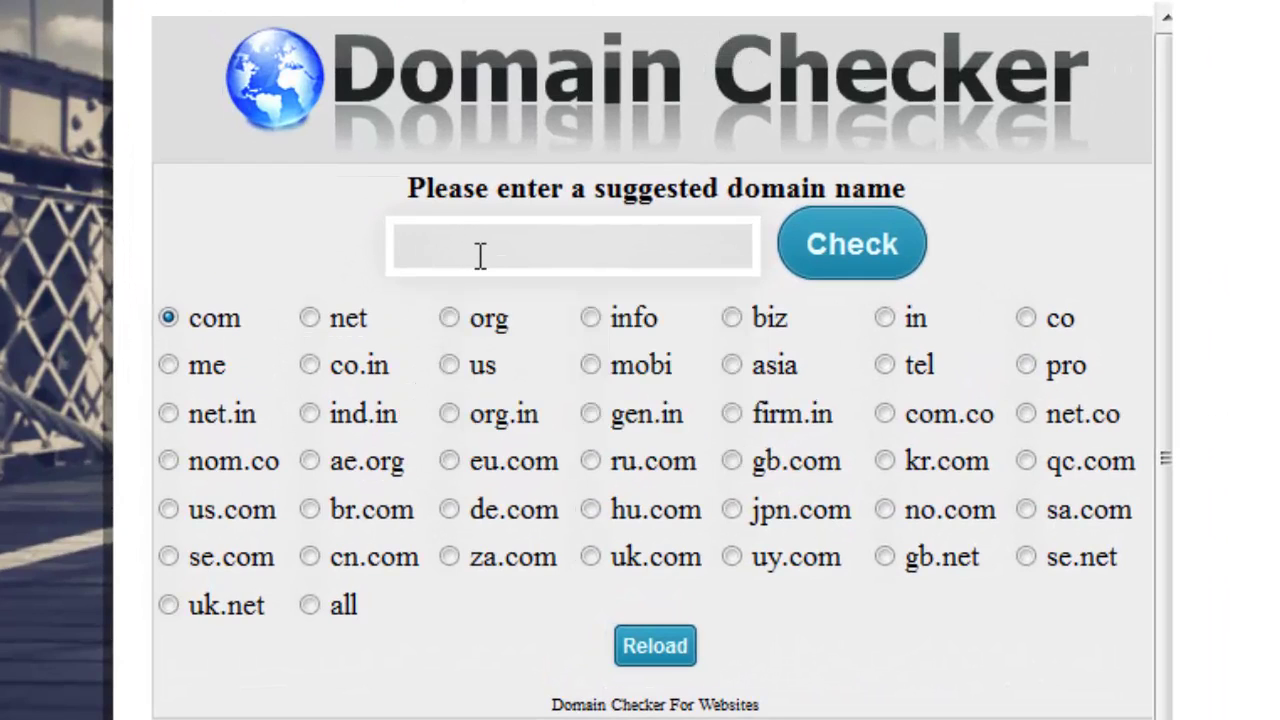
{"action": "scroll", "coordinate": [480, 257], "scroll_direction": "down", "scroll_amount": 1}
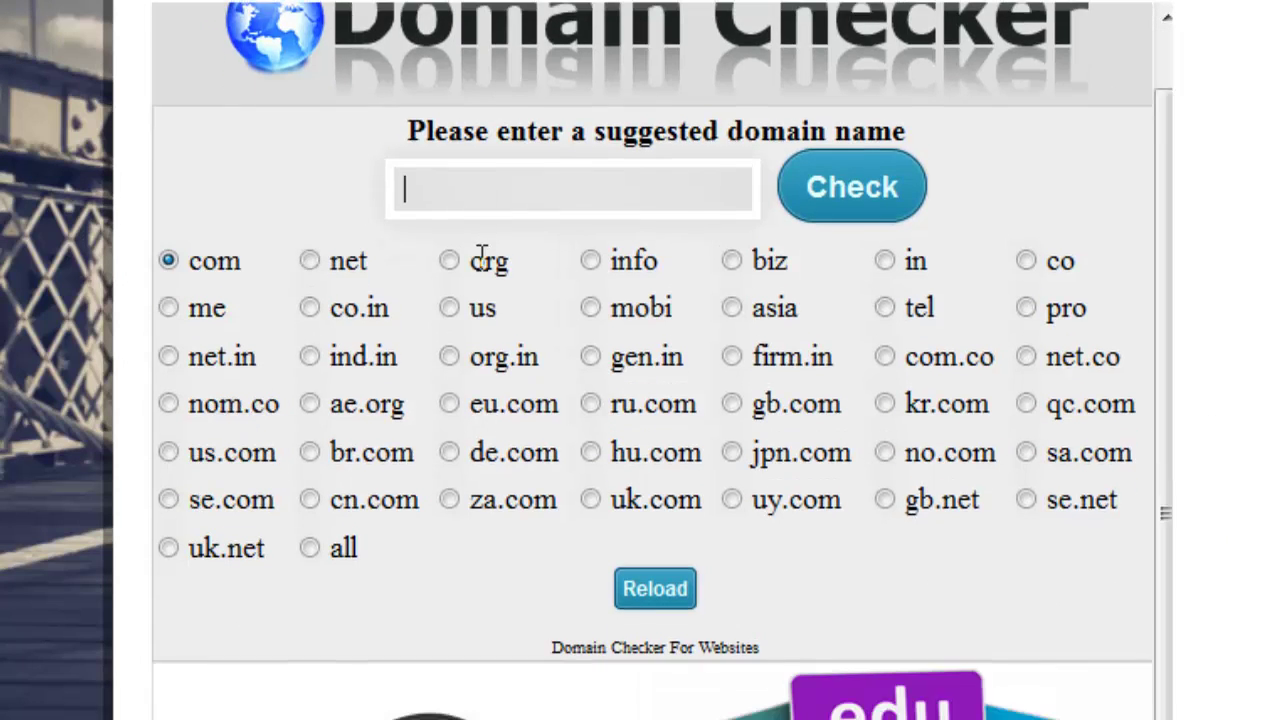
{"action": "scroll", "coordinate": [483, 270], "scroll_direction": "up", "scroll_amount": 1}
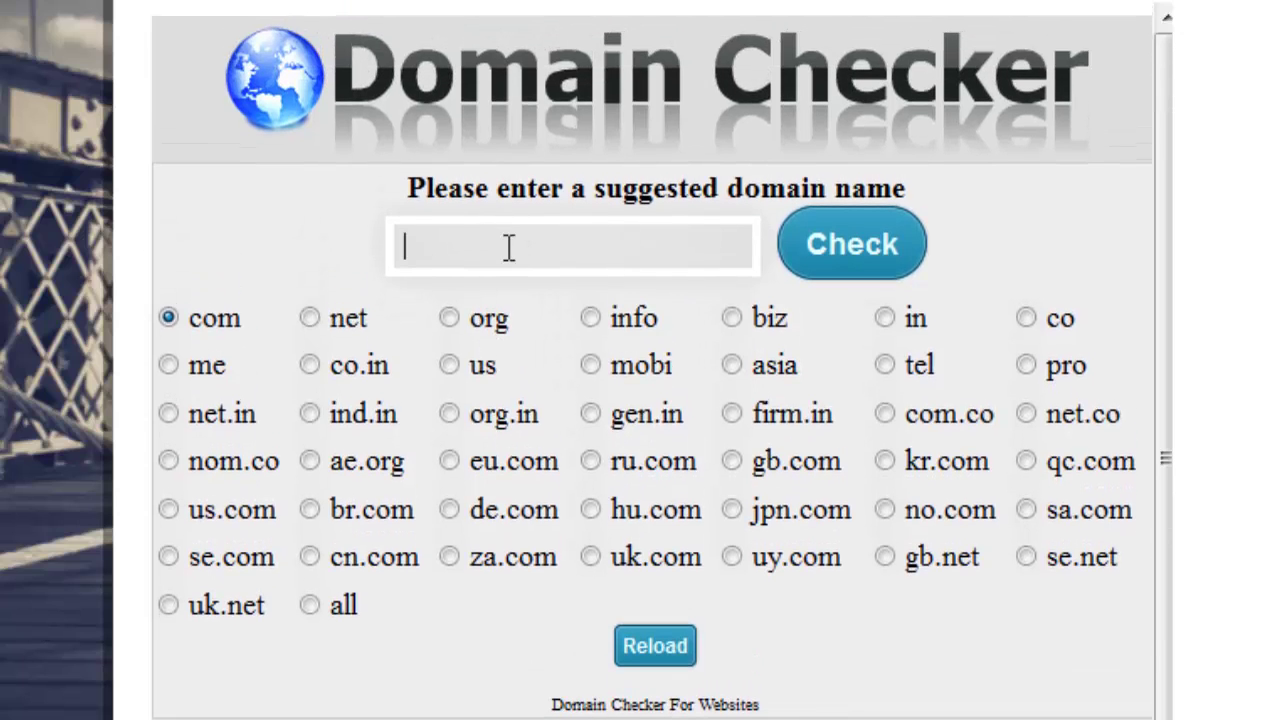
{"action": "left_click", "coordinate": [509, 249]}
{"action": "left_click", "coordinate": [502, 241]}
{"action": "left_click", "coordinate": [502, 241]}
{"action": "left_click", "coordinate": [511, 322]}
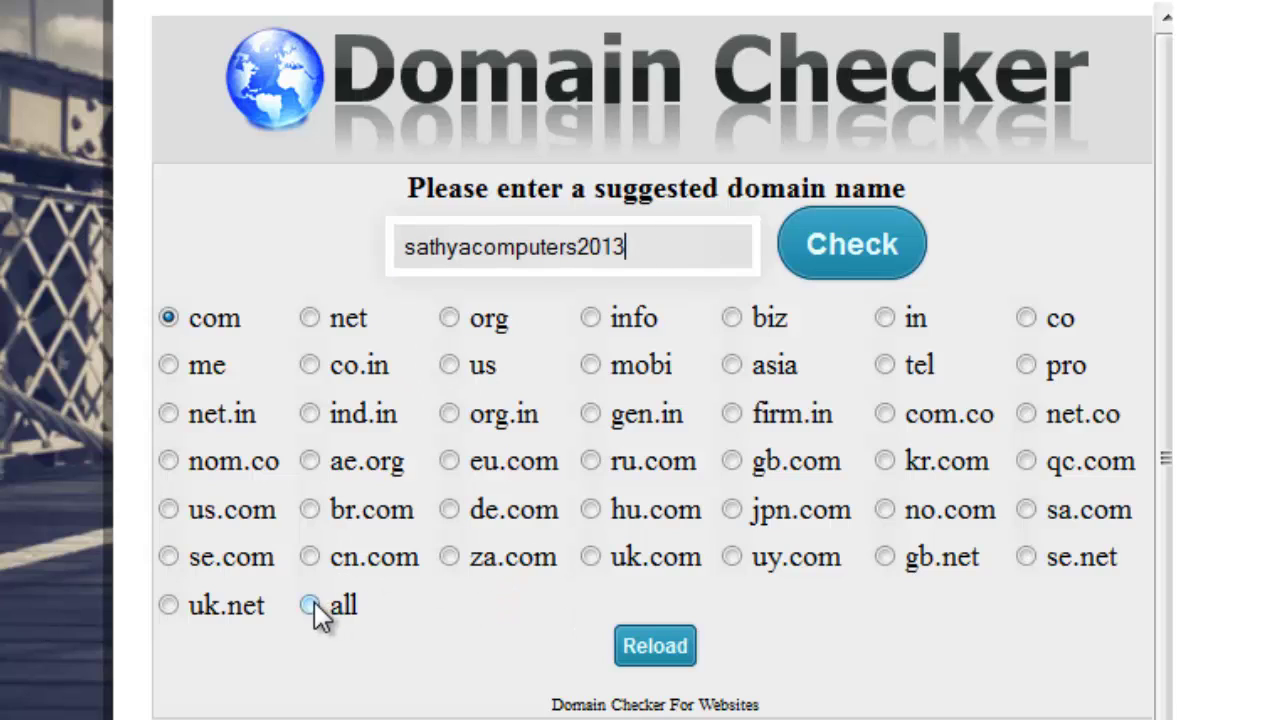
Check the domain name's availability with the ind.in and org extensions.
{"action": "left_click", "coordinate": [310, 414]}
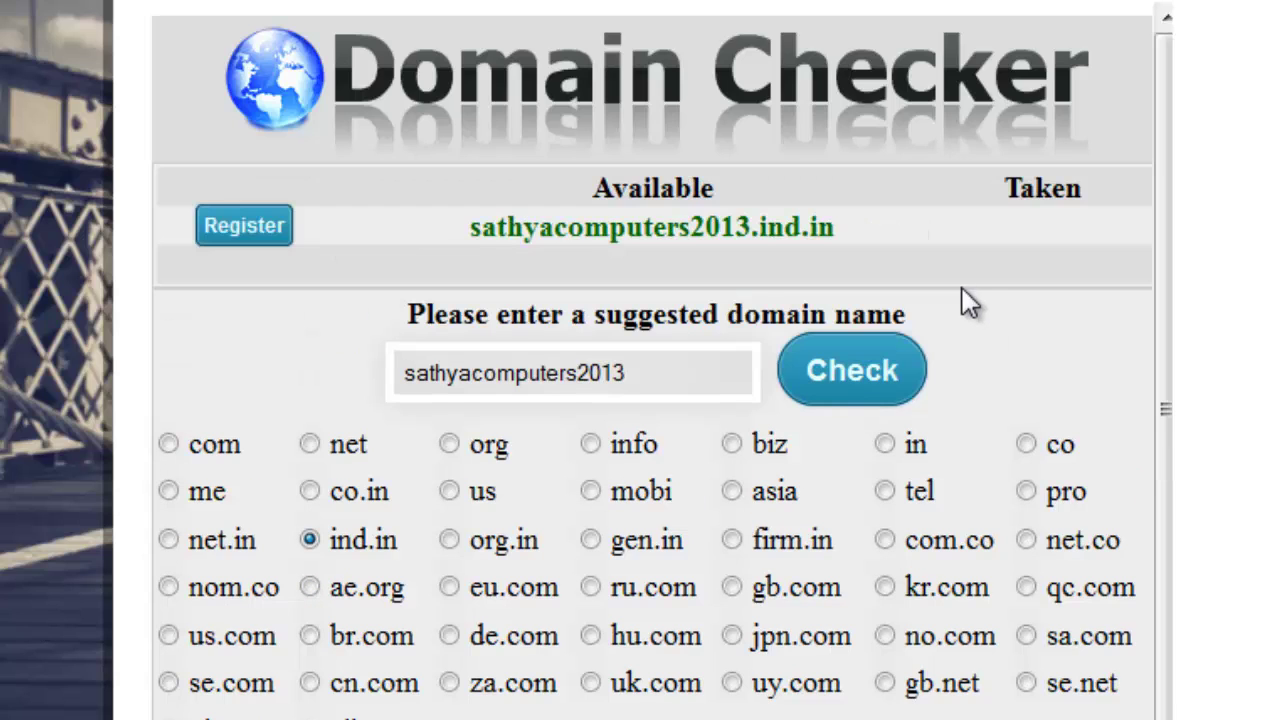
{"action": "scroll", "coordinate": [519, 375], "scroll_direction": "down", "scroll_amount": 1}
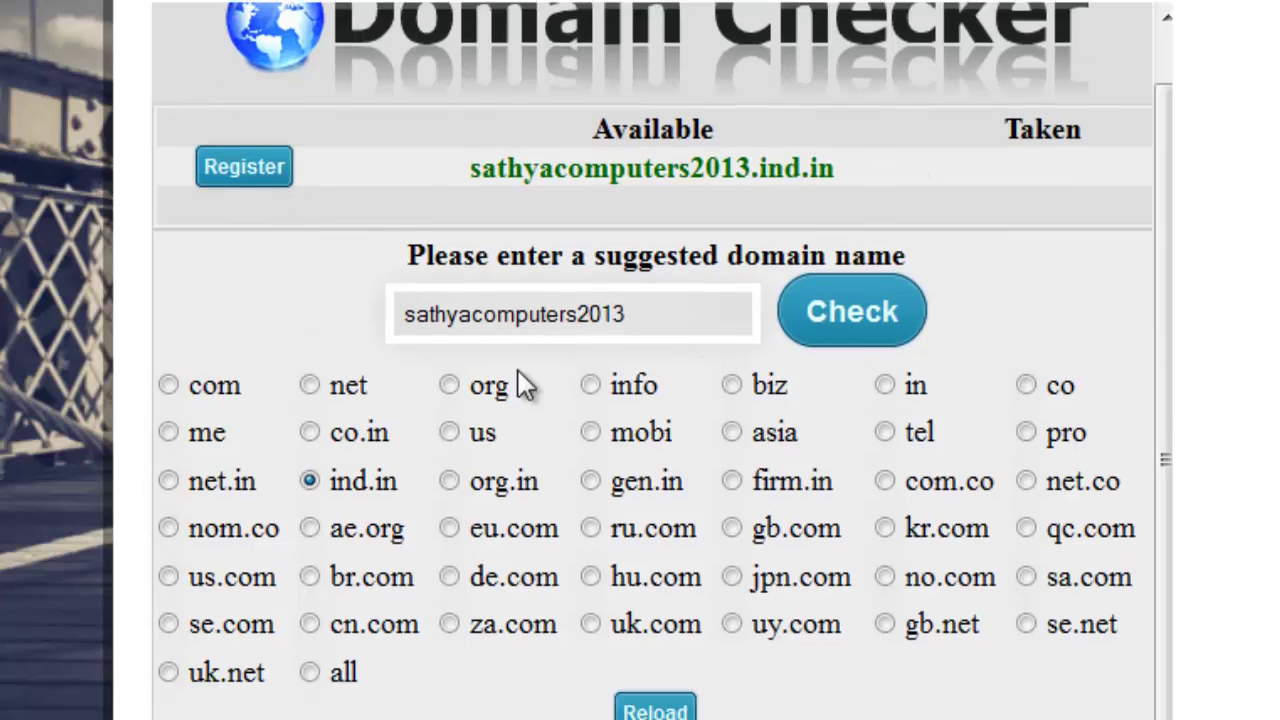
{"action": "scroll", "coordinate": [505, 420], "scroll_direction": "up", "scroll_amount": 1}
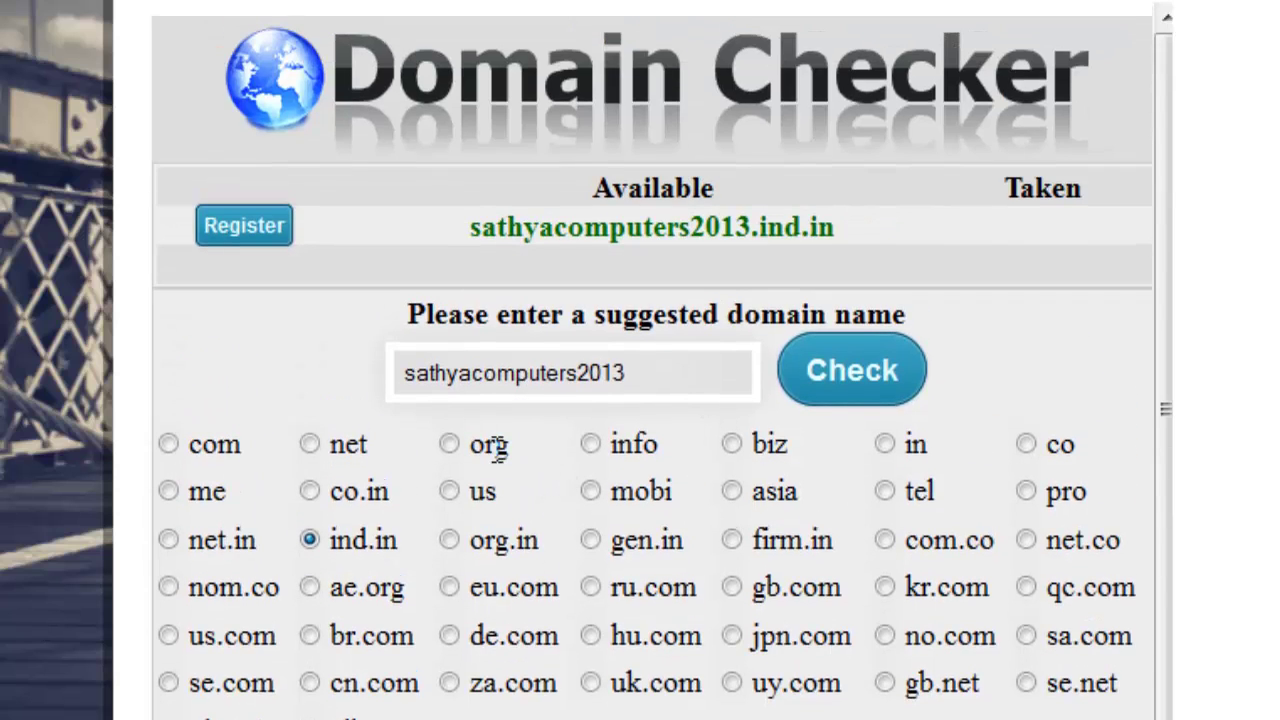
{"action": "left_click", "coordinate": [815, 402]}
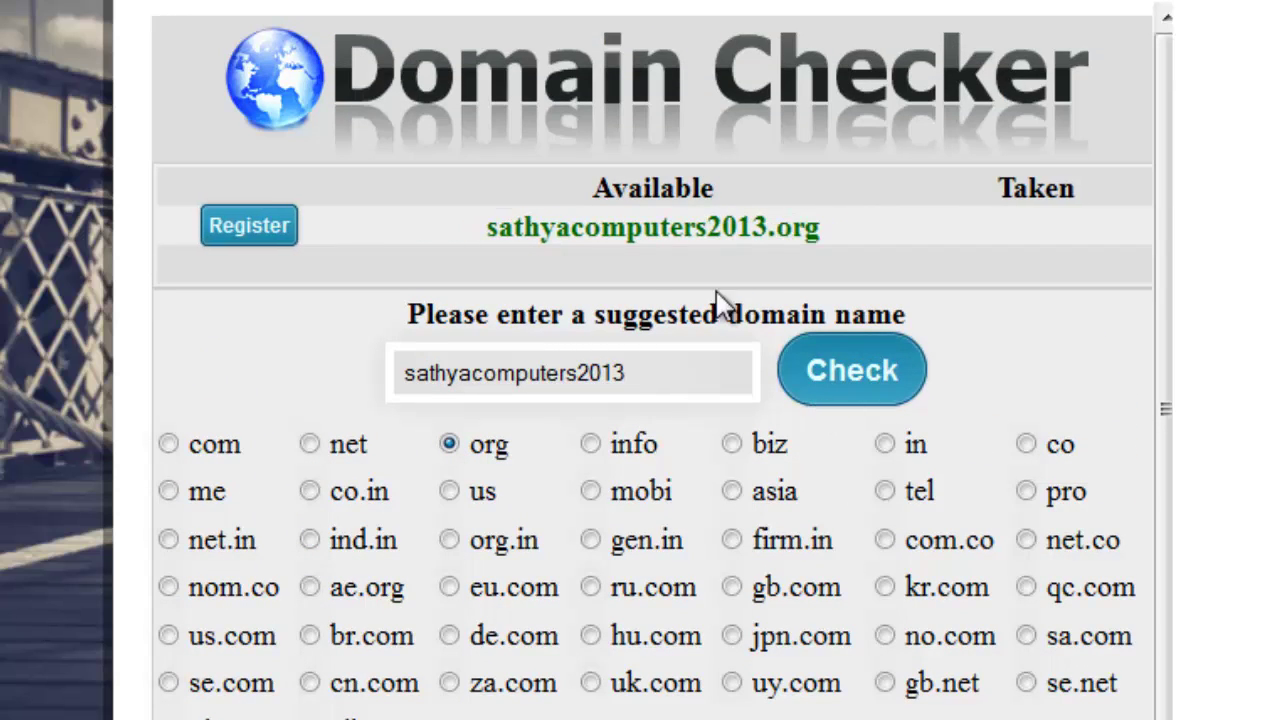
Replace the name with 'google', choose net, and check google.net availability.
{"action": "left_click_drag", "start_coordinate": [667, 390], "coordinate": [308, 366]}
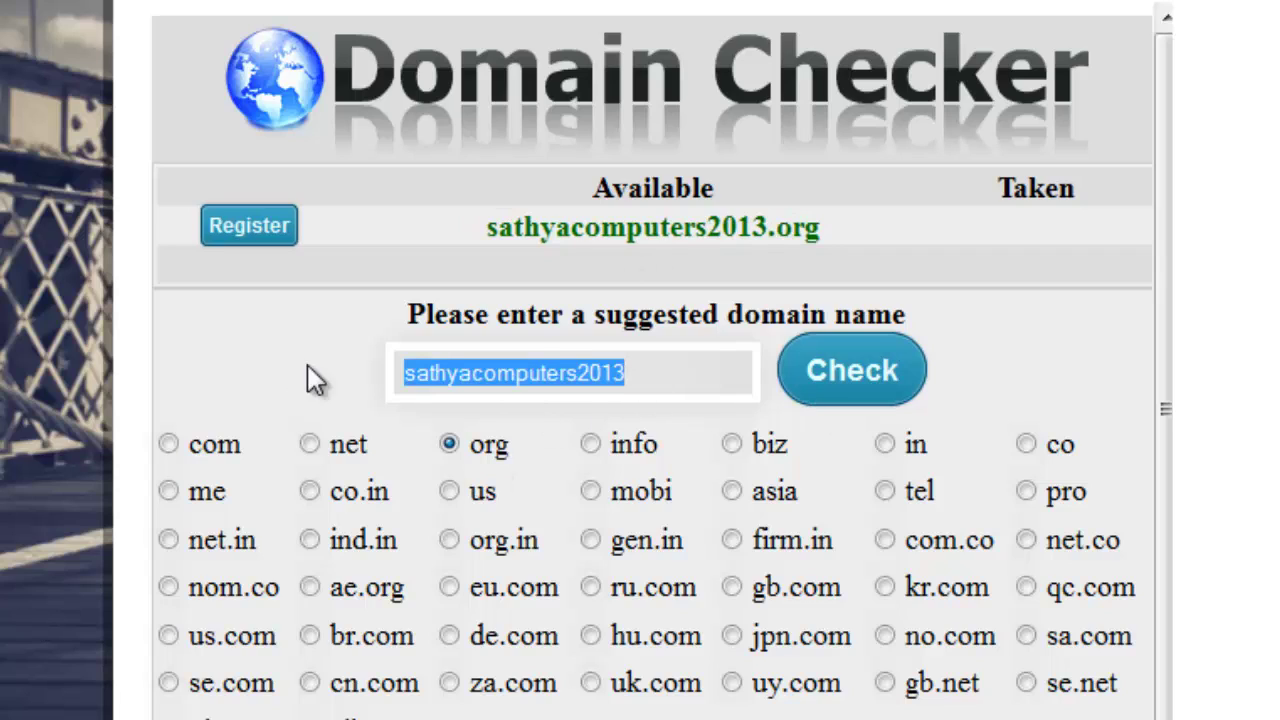
{"action": "type", "text": "goo"}
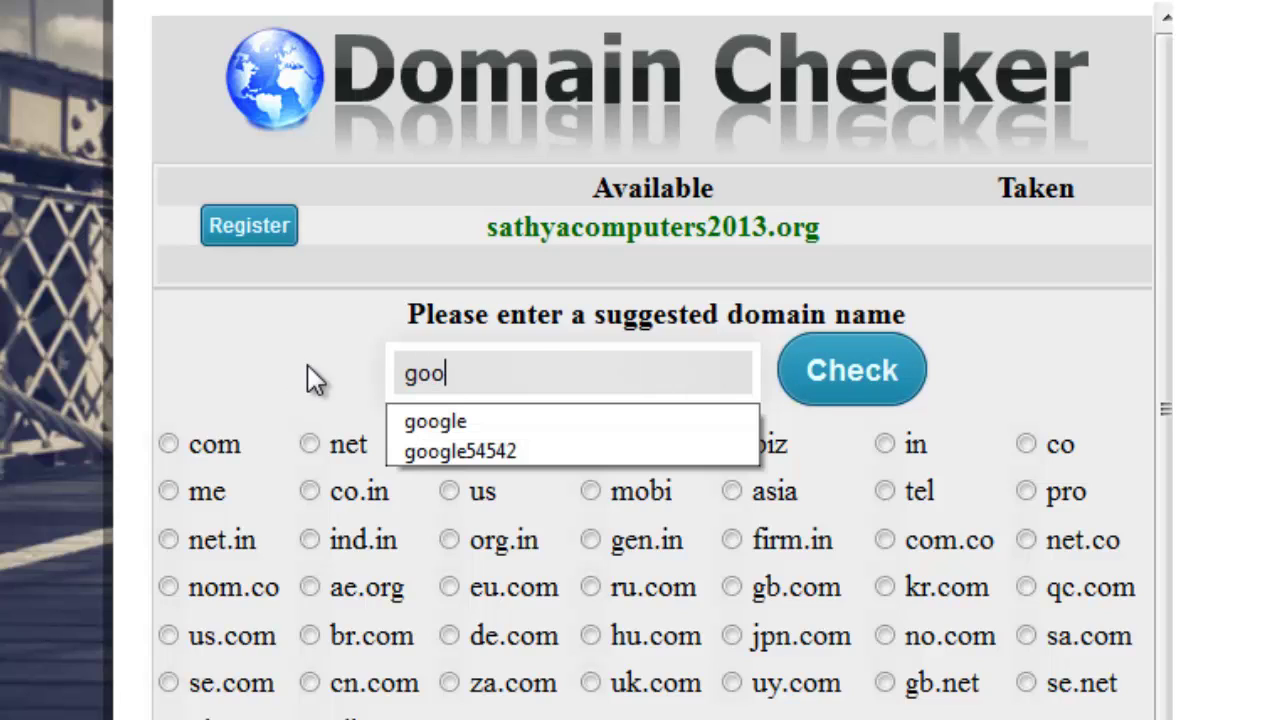
{"action": "type", "text": "gle"}
{"action": "left_click", "coordinate": [308, 443]}
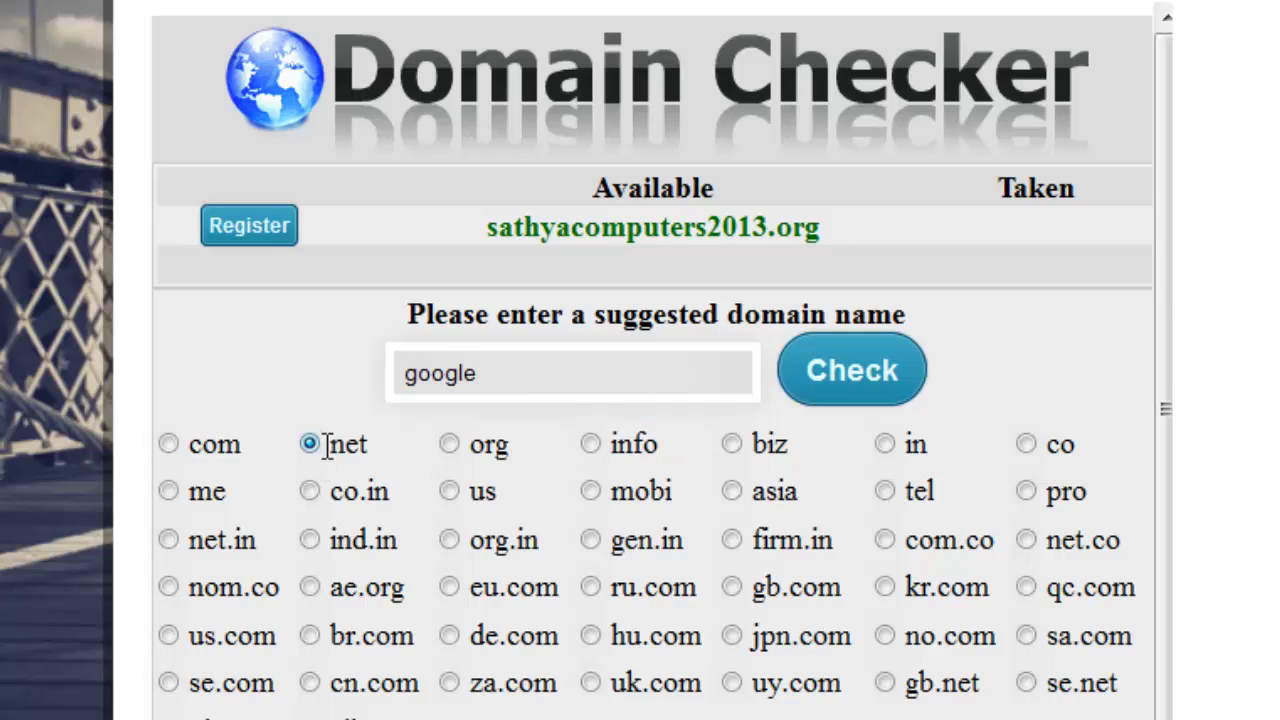
{"action": "left_click", "coordinate": [863, 369]}
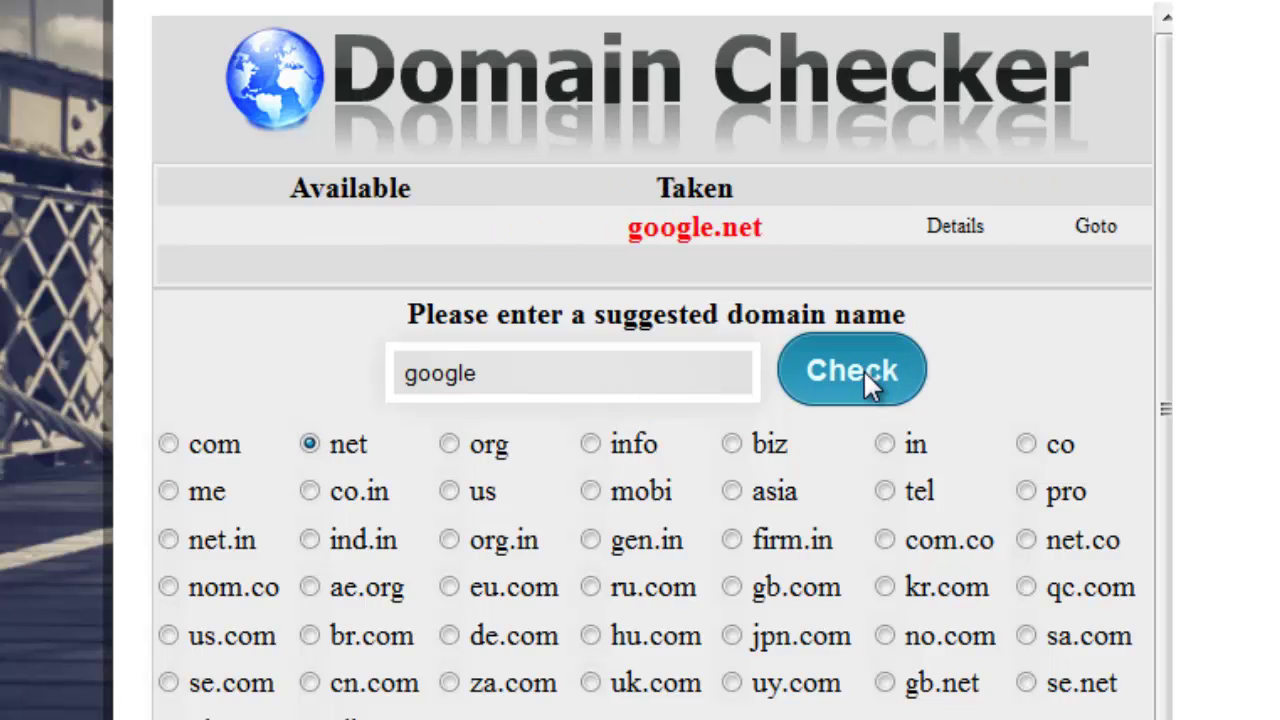